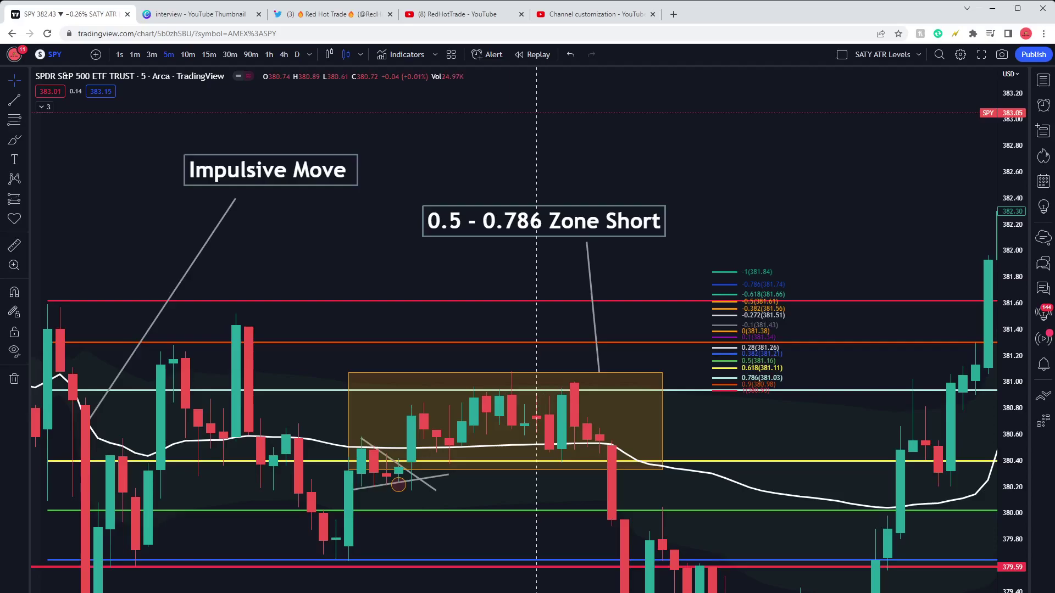
Step: Undo six recent chart edits, restoring Fibonacci levels 0.786 at 380.94, 0.618 at 380.40, 0.5 at 380.02
{"action": "scroll", "coordinate": [513, 395], "scroll_direction": "left", "scroll_amount": 5}
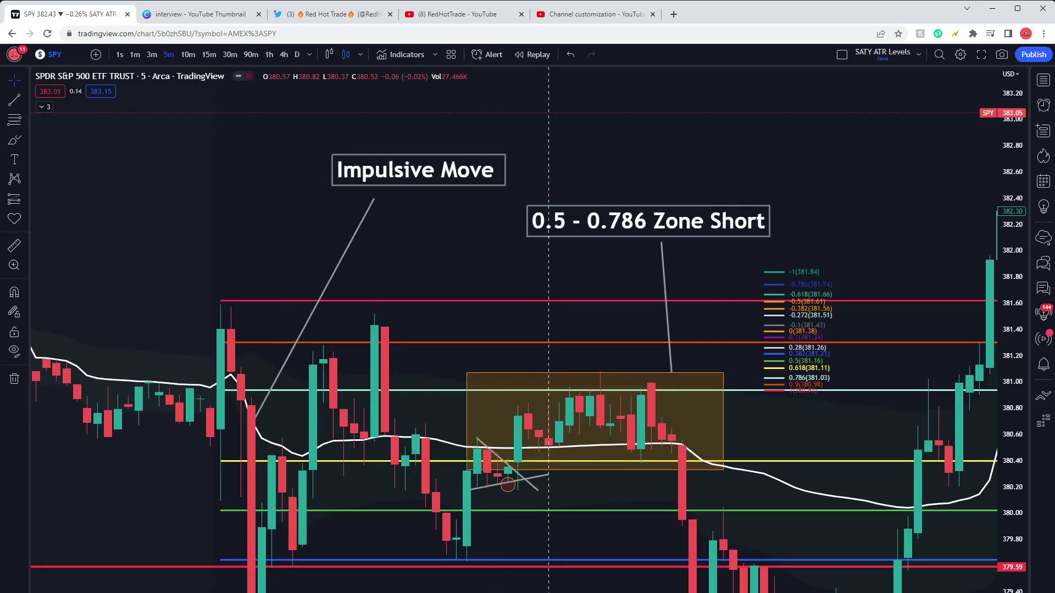
{"action": "scroll", "coordinate": [859, 188], "scroll_direction": "right", "scroll_amount": 3}
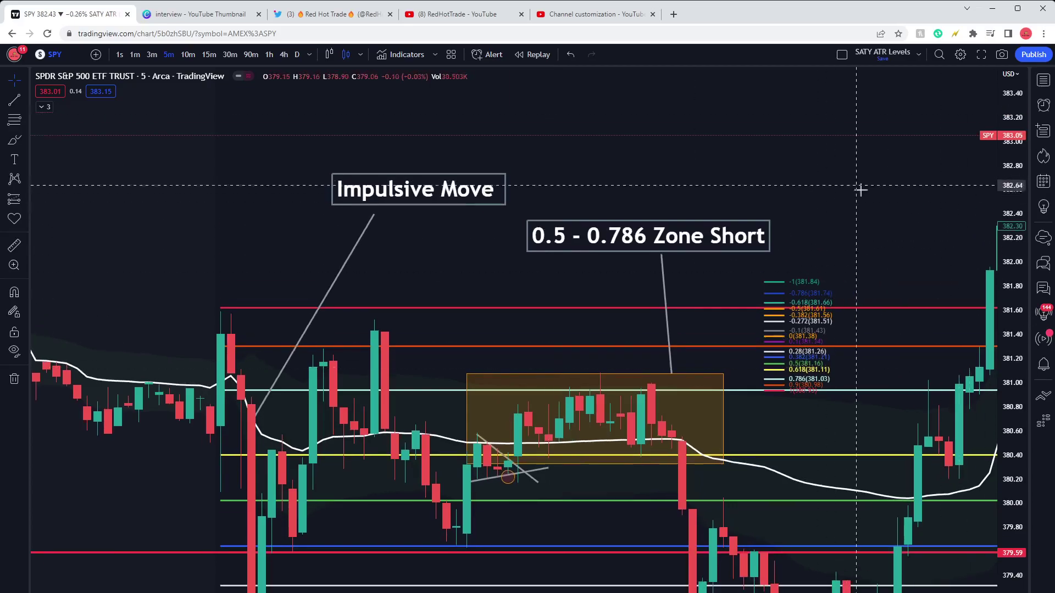
{"action": "left_click_drag", "start_coordinate": [837, 188], "coordinate": [871, 216]}
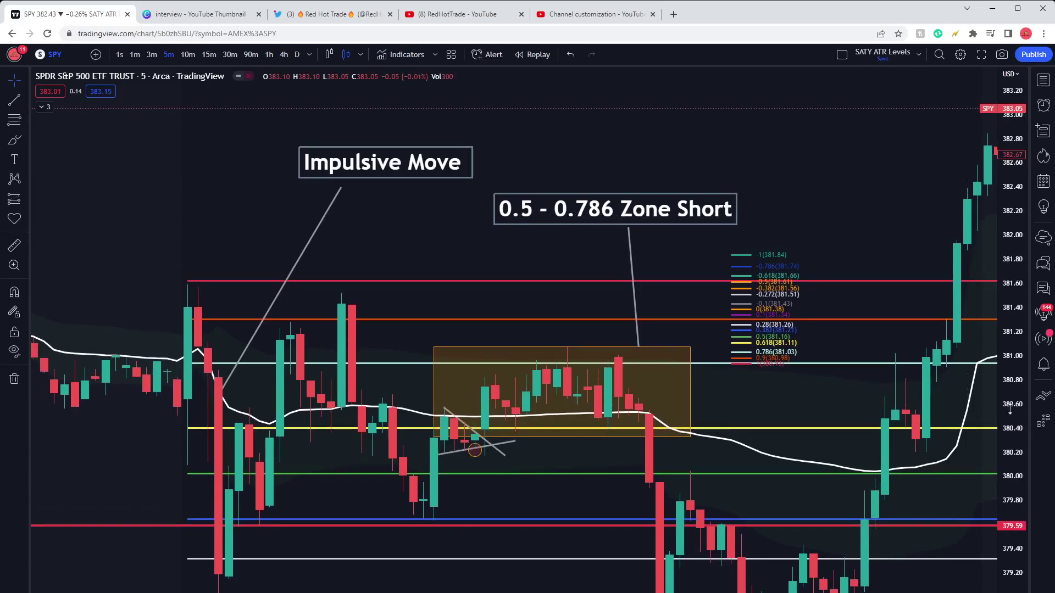
{"action": "left_click", "coordinate": [566, 55]}
{"action": "left_click", "coordinate": [565, 55]}
{"action": "left_click", "coordinate": [565, 55]}
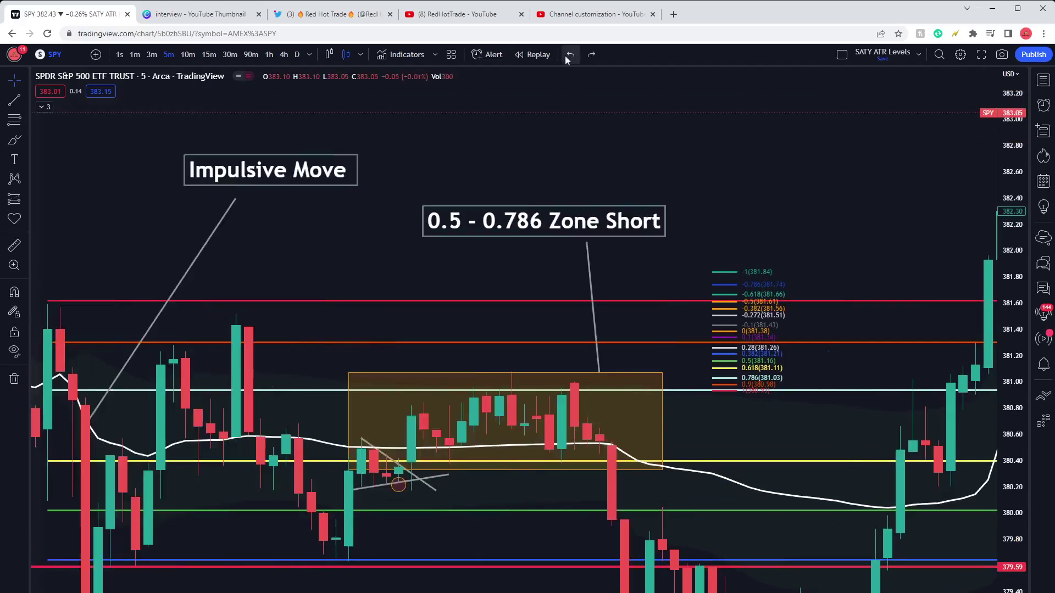
{"action": "left_click", "coordinate": [564, 55]}
{"action": "left_click", "coordinate": [569, 56]}
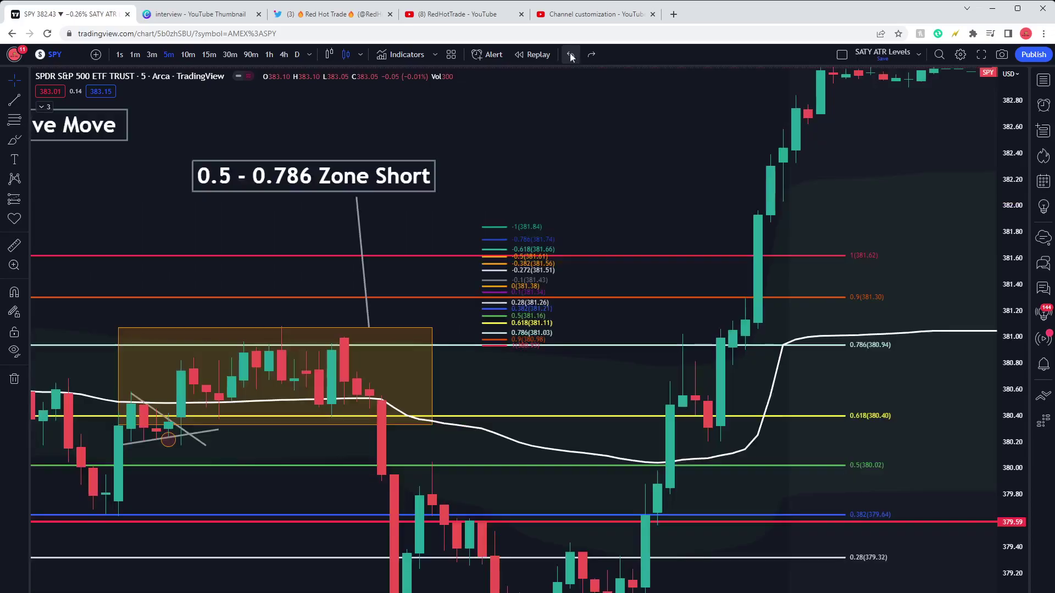
{"action": "left_click", "coordinate": [570, 56]}
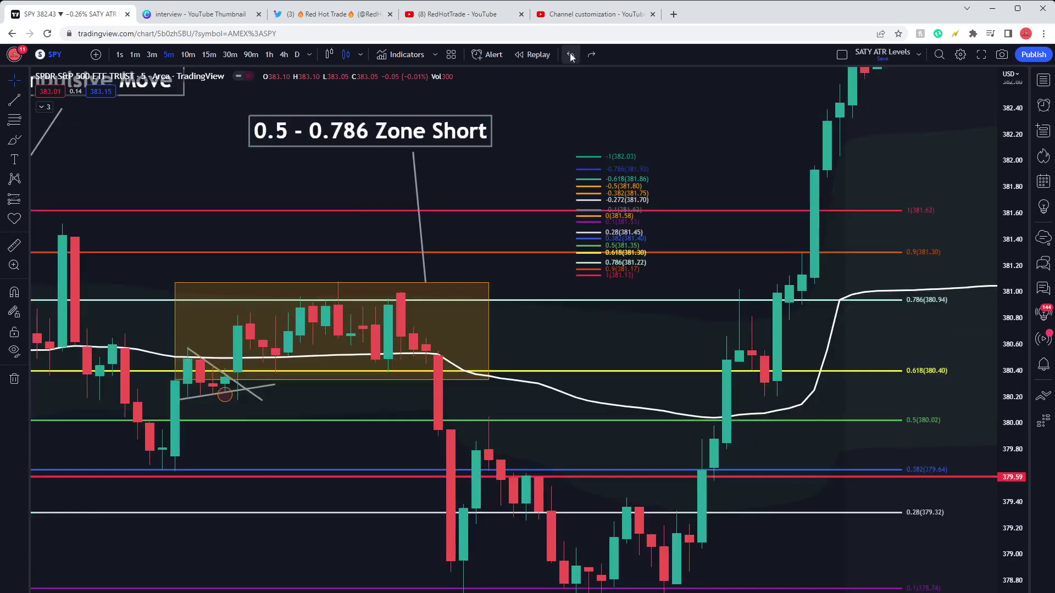
Step: Pan the chart so the Impulsive Move callout sits beside the 0.5 - 0.786 Zone Short box
{"action": "left_click_drag", "start_coordinate": [522, 141], "coordinate": [851, 217]}
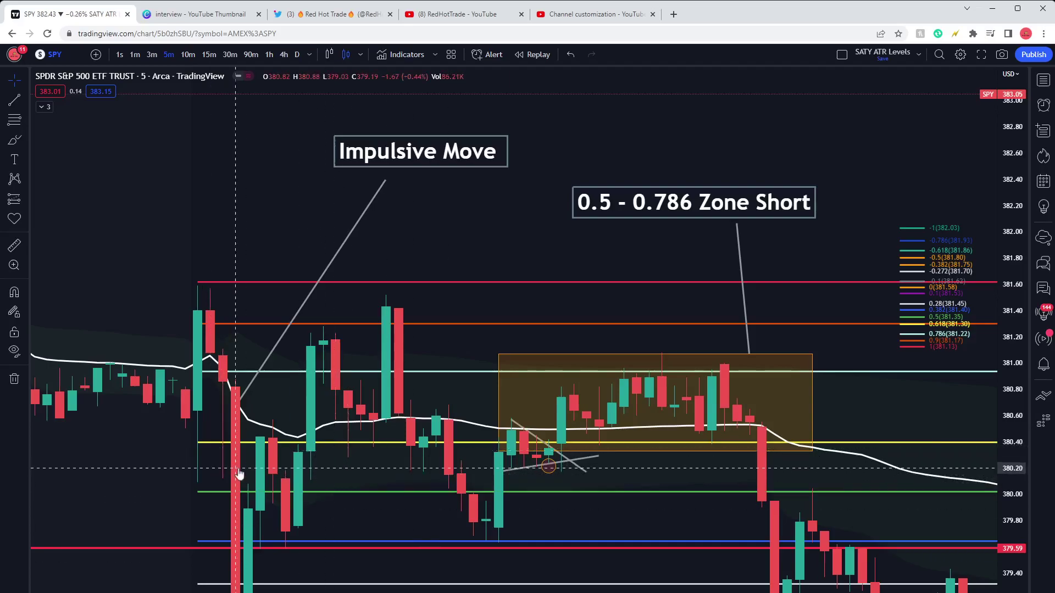
Step: Move the Fibonacci low anchor to 379.05, putting 0.618 at 380.64 and 0.786 at 381.07
{"action": "left_click_drag", "start_coordinate": [234, 388], "coordinate": [265, 350]}
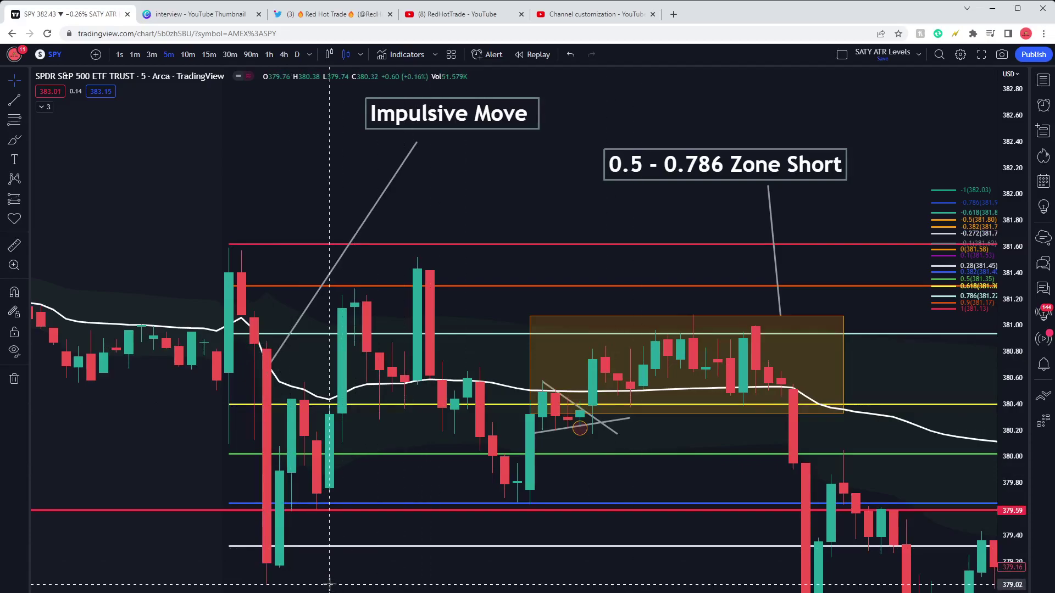
{"action": "scroll", "coordinate": [342, 478], "scroll_direction": "right", "scroll_amount": 5}
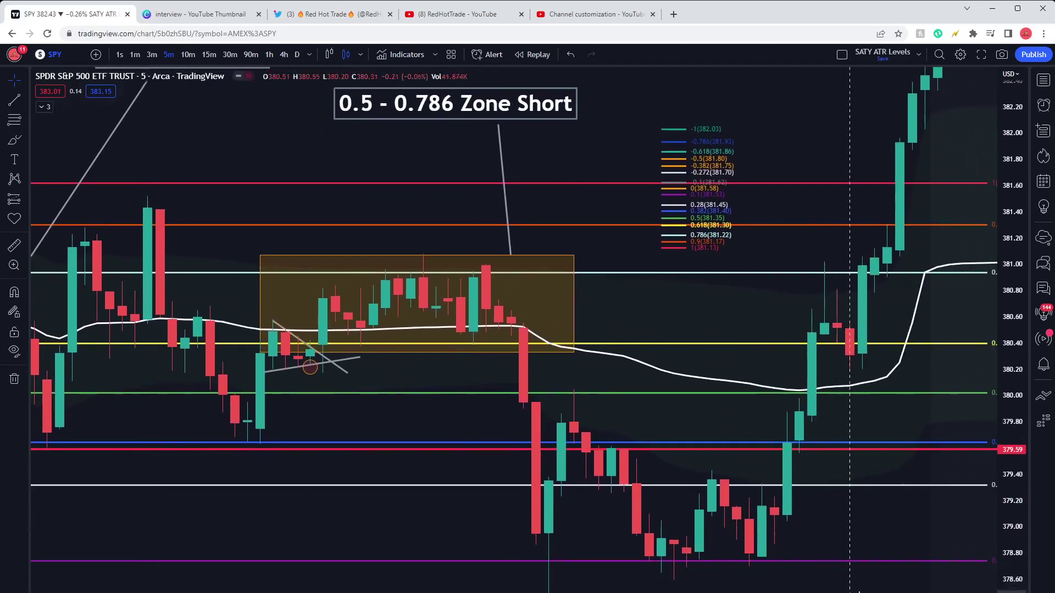
{"action": "left_click_drag", "start_coordinate": [858, 590], "coordinate": [662, 524]}
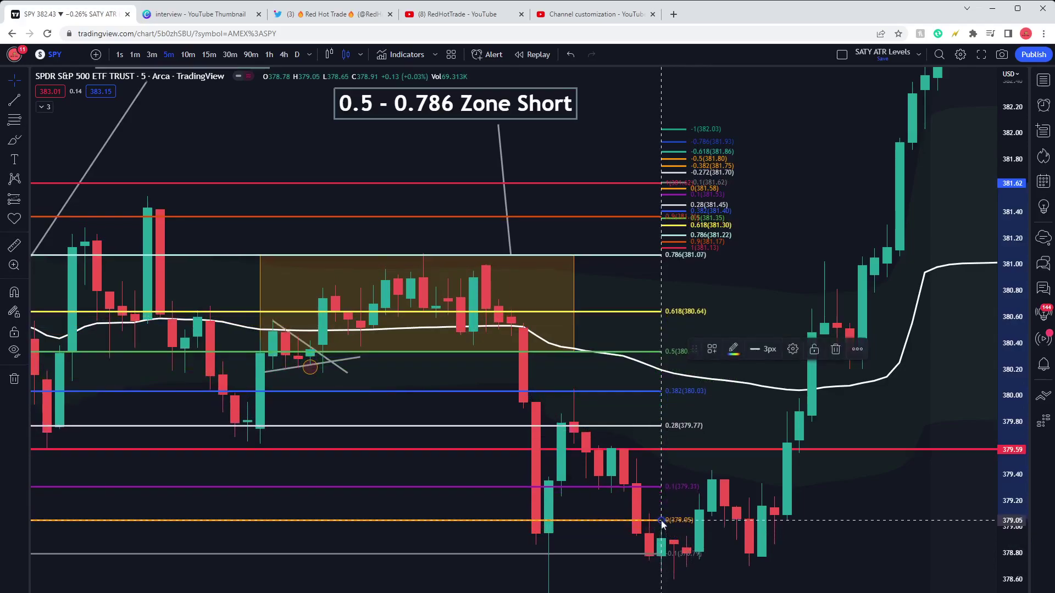
Step: Scroll the chart so the Impulsive Move callout, Zone Short box and Fibonacci levels all show
{"action": "scroll", "coordinate": [776, 337], "scroll_direction": "left", "scroll_amount": 5}
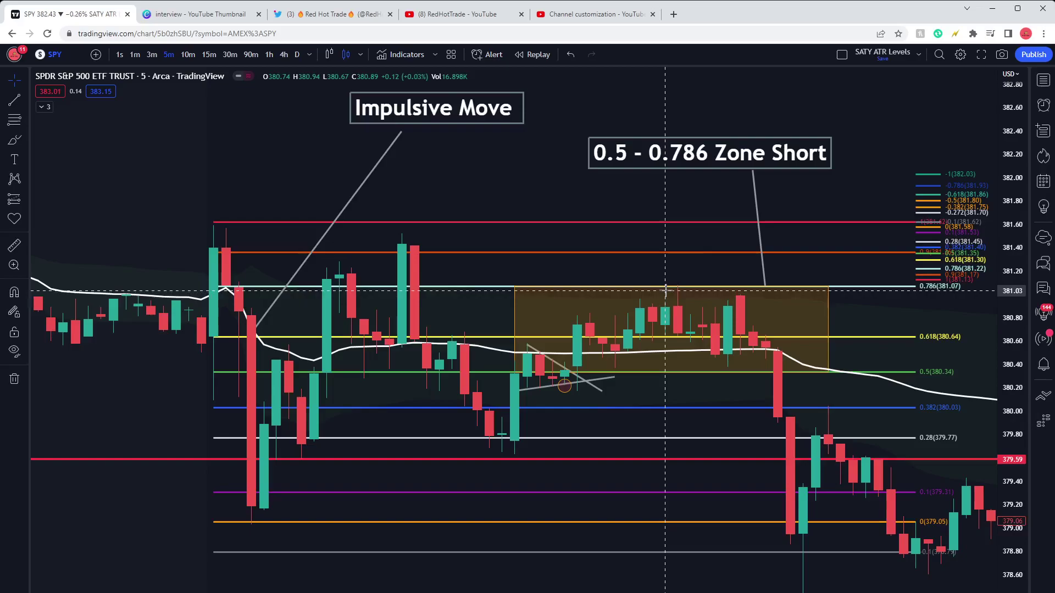
Step: Select the Zone Short box and scroll right to reveal newer candles climbing toward 0.618
{"action": "left_click", "coordinate": [589, 376]}
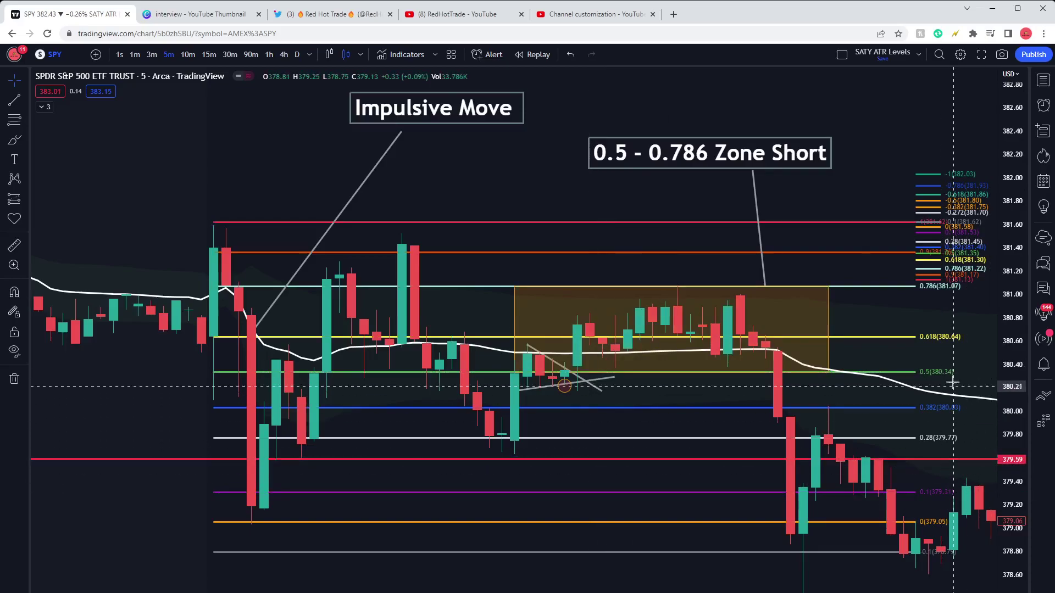
{"action": "scroll", "coordinate": [997, 508], "scroll_direction": "up", "scroll_amount": 1}
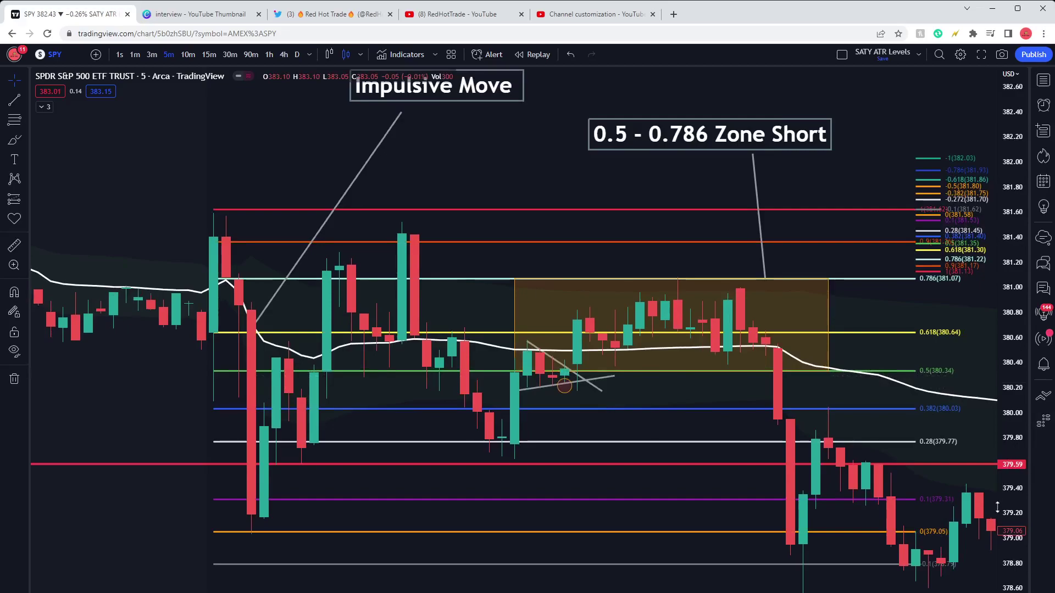
{"action": "left_click", "coordinate": [666, 280]}
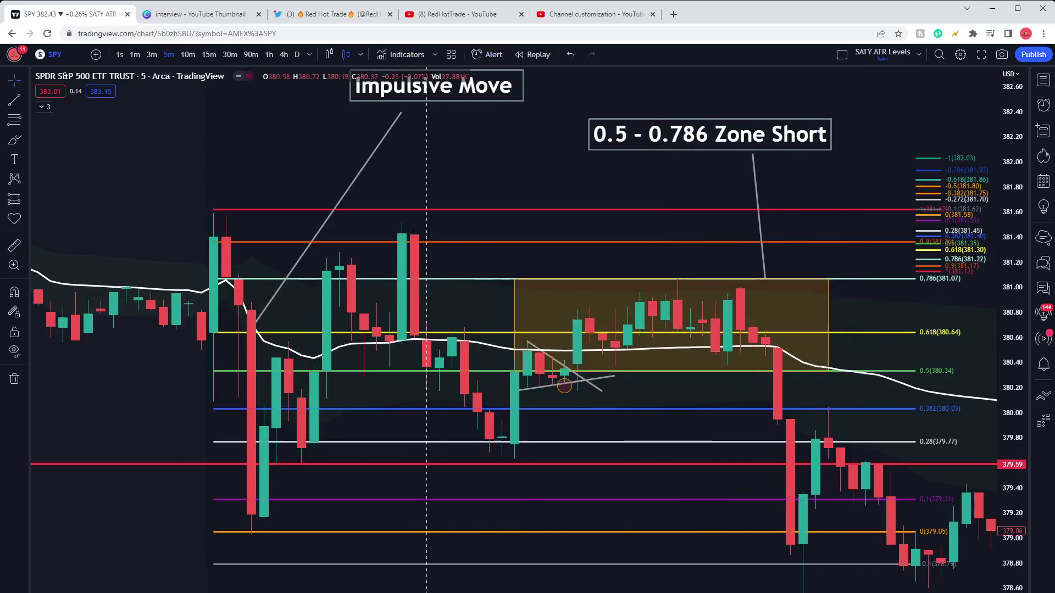
{"action": "scroll", "coordinate": [548, 578], "scroll_direction": "right", "scroll_amount": 3}
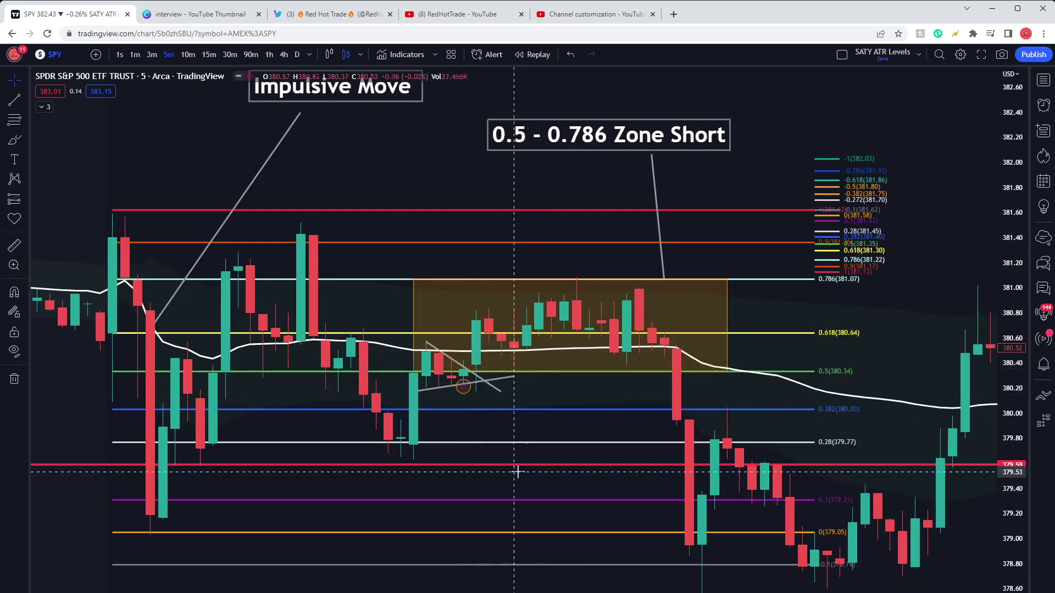
Step: Stretch the price axis and adjust the Fibonacci retracement to 0.5 at 380.27, 0.786 at 381.00
{"action": "left_click_drag", "start_coordinate": [1012, 570], "coordinate": [1013, 494]}
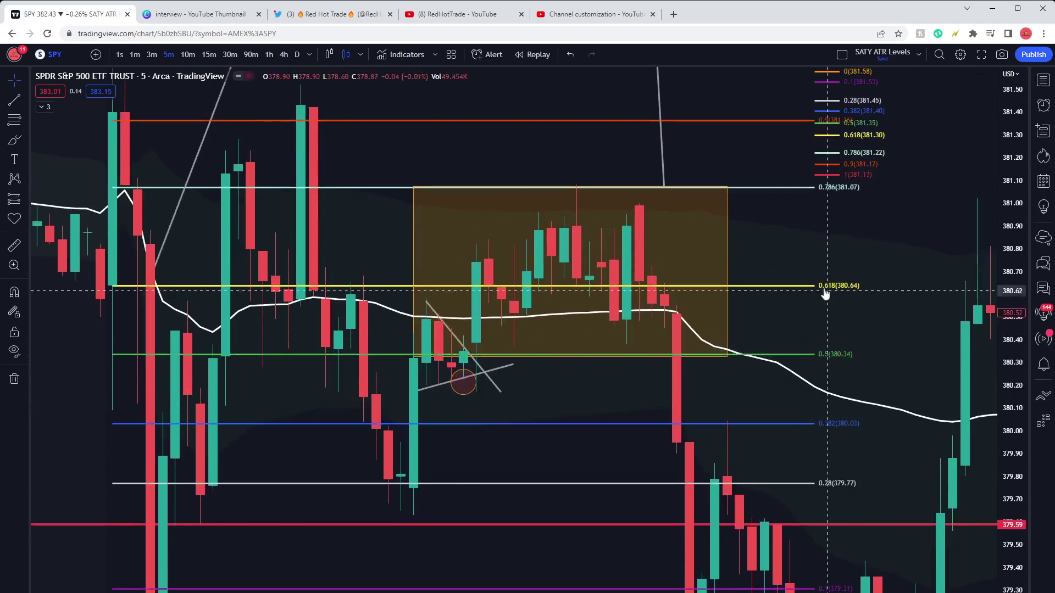
{"action": "left_click", "coordinate": [824, 296]}
{"action": "left_click", "coordinate": [478, 393]}
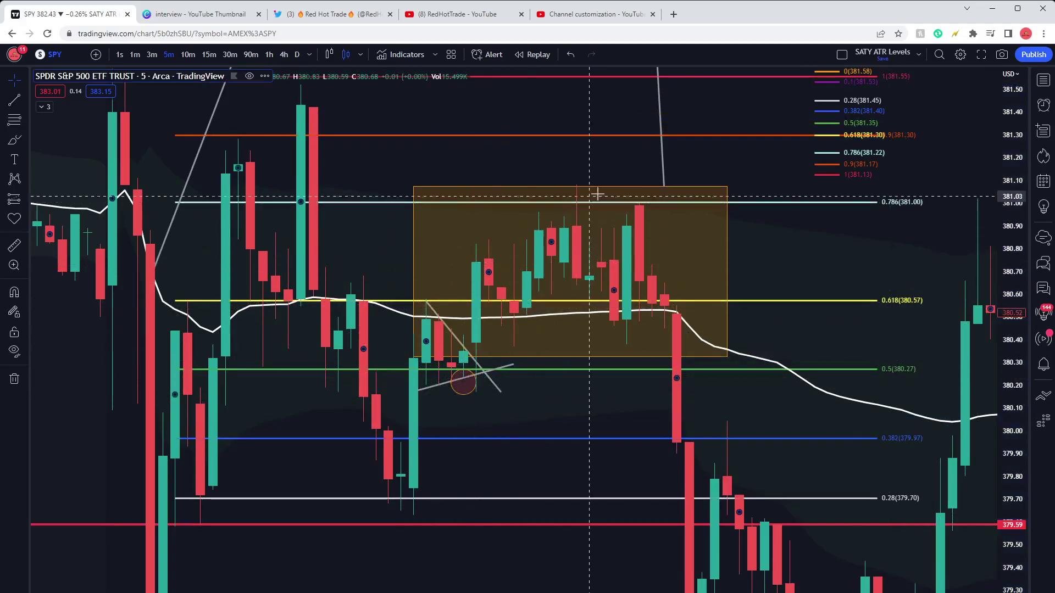
Step: Shift the orange Zone Short box one bar right and pan back to the Impulsive Move label
{"action": "left_click_drag", "start_coordinate": [623, 193], "coordinate": [677, 187]}
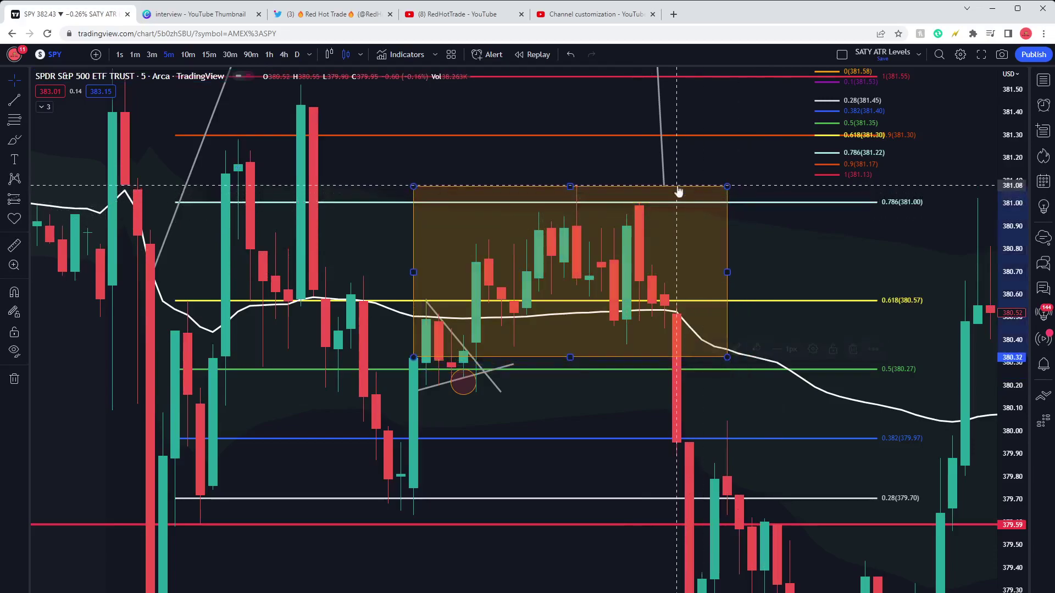
{"action": "left_click", "coordinate": [796, 280]}
{"action": "left_click_drag", "start_coordinate": [937, 267], "coordinate": [886, 267]}
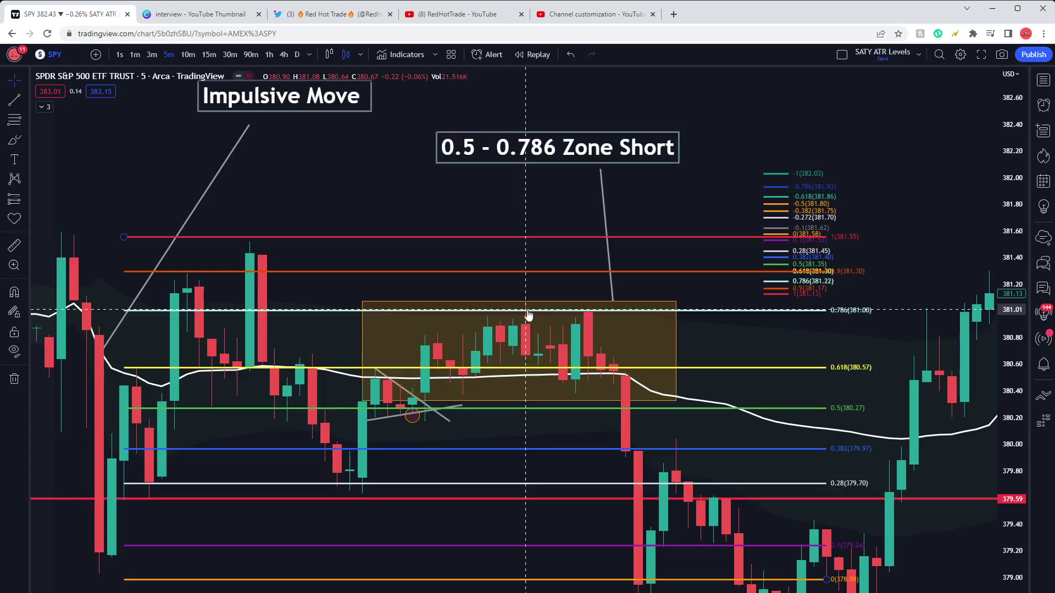
Step: Select the Zone Short box, then switch to Discord's free-options-alerts channel showing SPY 380 put alerts
{"action": "left_click", "coordinate": [675, 351]}
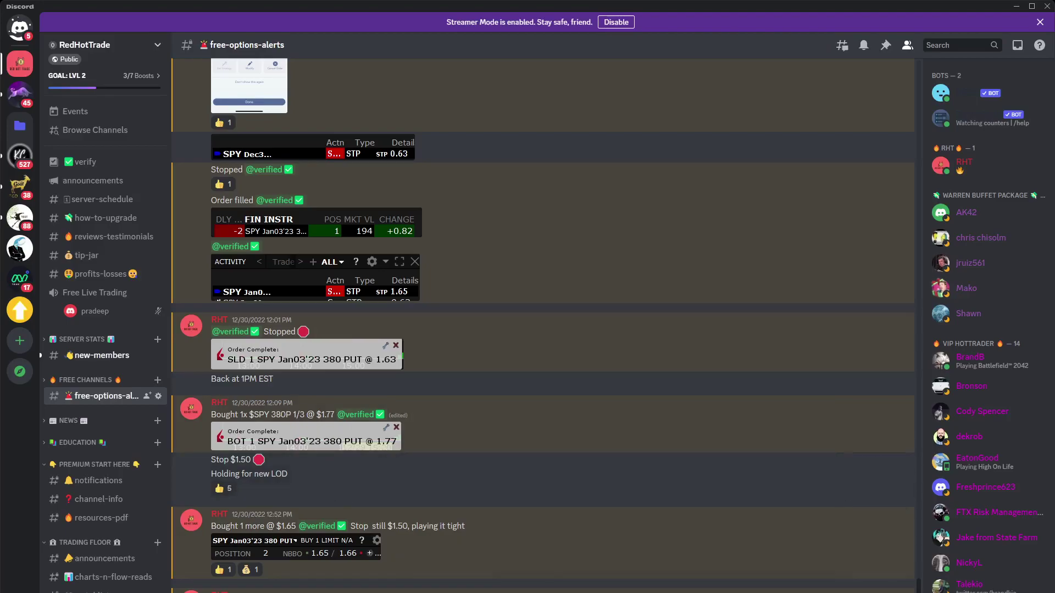
Step: Scroll the alerts down to the 1:09 PM Back on Live and 1:19 PM @ $2.05 messages
{"action": "scroll", "coordinate": [625, 591], "scroll_direction": "down", "scroll_amount": 3}
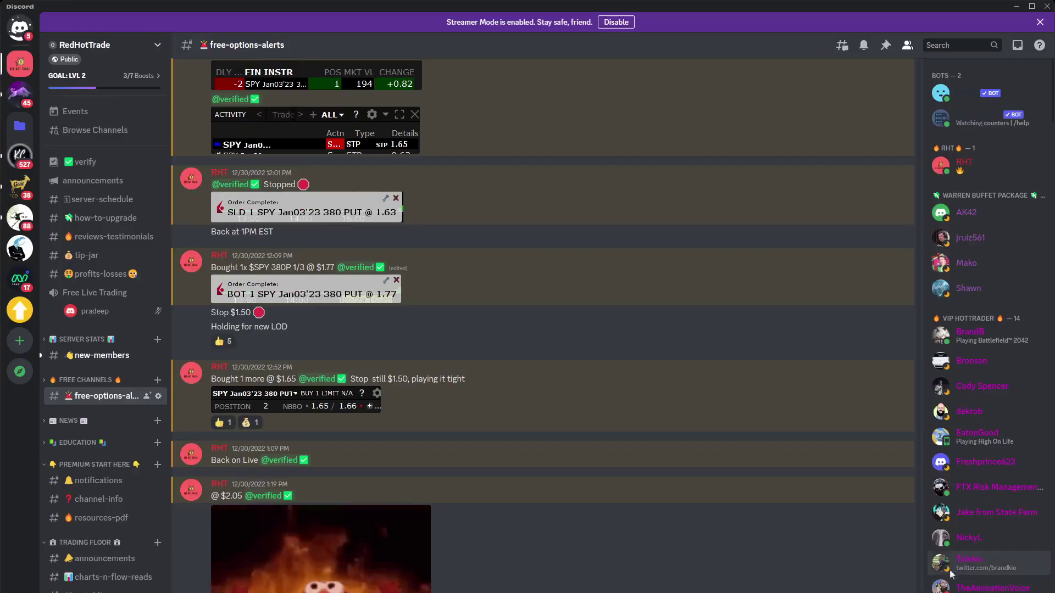
Step: Scroll to the $2.41 and $2.70 sell alerts and enlarge the Done for the year P&L screenshot
{"action": "scroll", "coordinate": [542, 326], "scroll_direction": "down", "scroll_amount": 2}
{"action": "scroll", "coordinate": [513, 450], "scroll_direction": "down", "scroll_amount": 6}
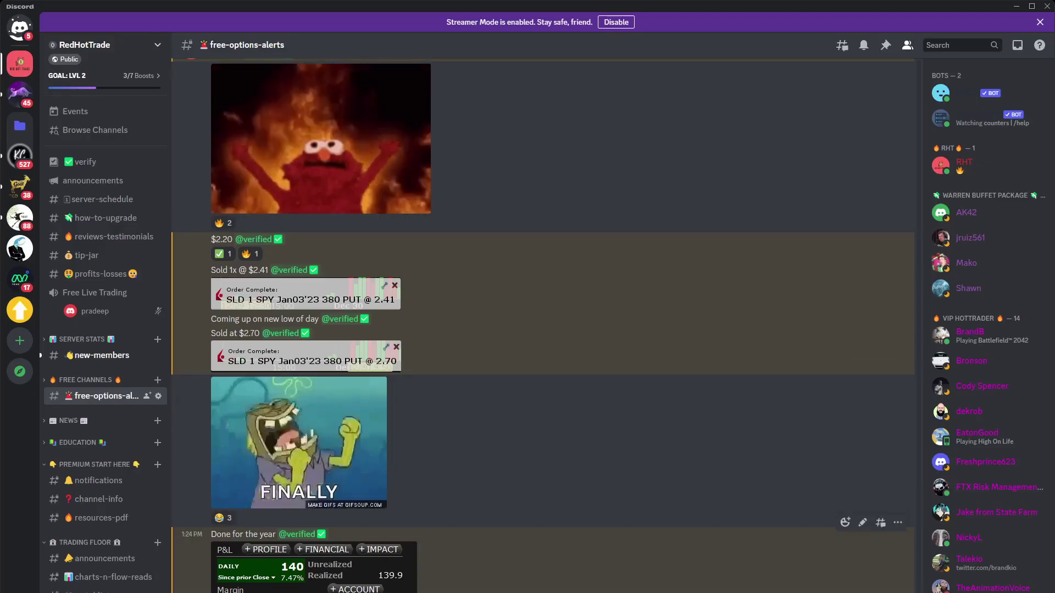
{"action": "left_click", "coordinate": [331, 587]}
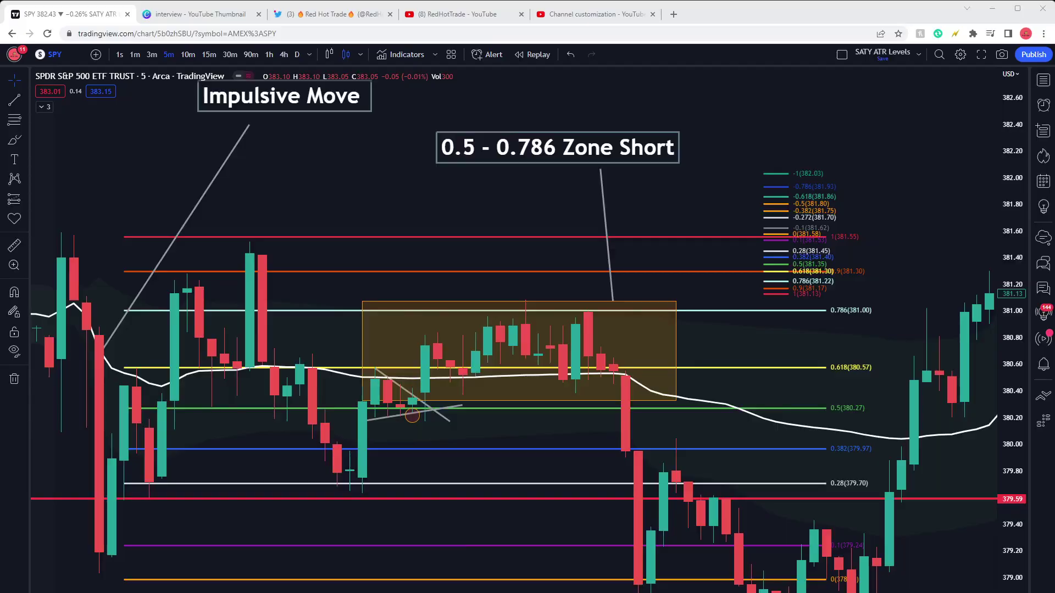
Step: Nudge the Impulsive Move label slightly right and down, then close Discord's enlarged P&L image
{"action": "left_click_drag", "start_coordinate": [878, 141], "coordinate": [878, 186]}
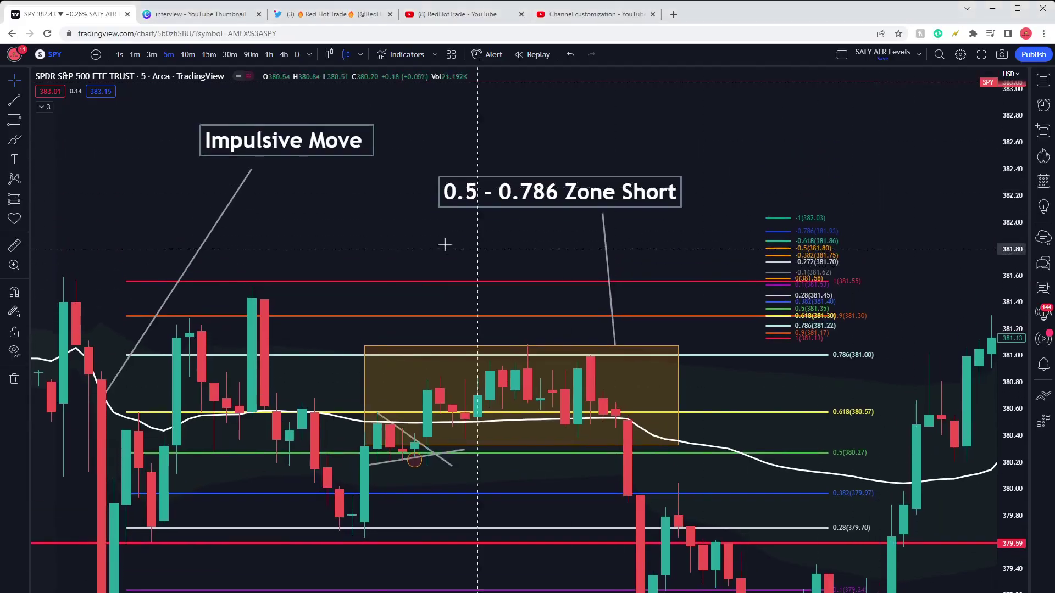
{"action": "left_click_drag", "start_coordinate": [286, 141], "coordinate": [298, 147]}
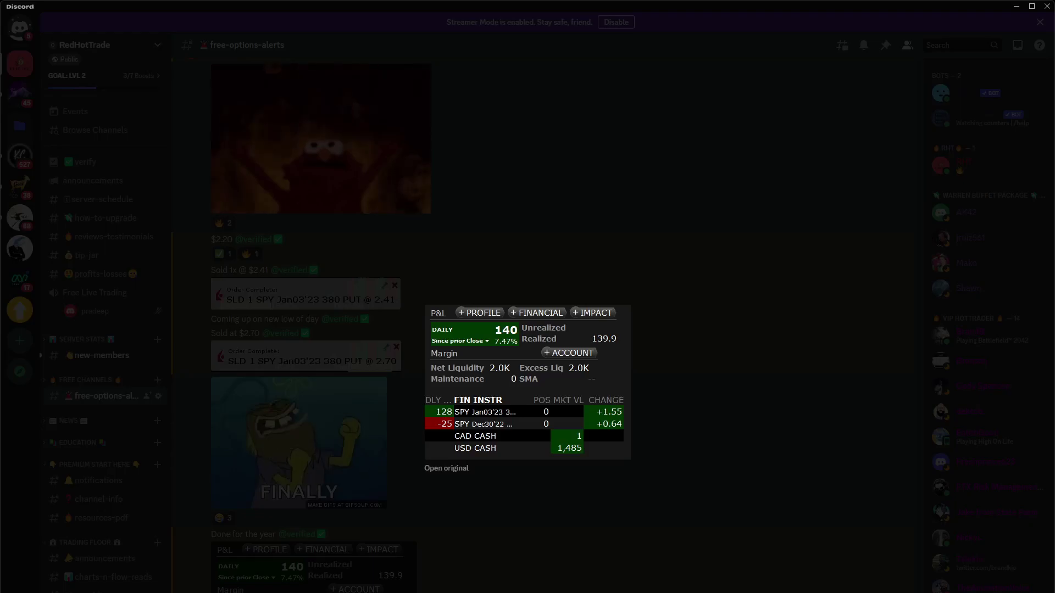
{"action": "left_click", "coordinate": [742, 434]}
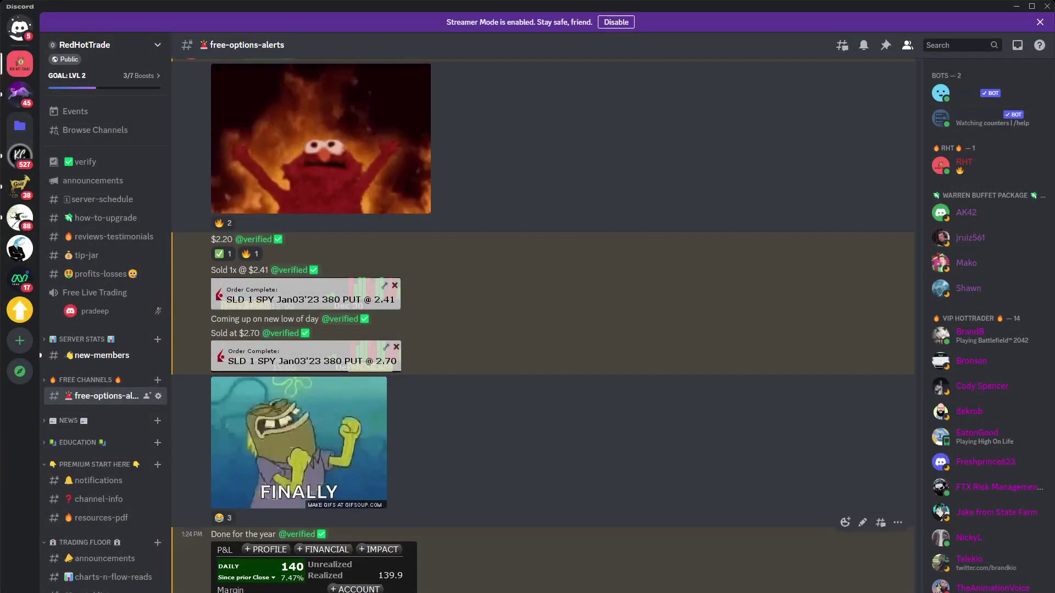